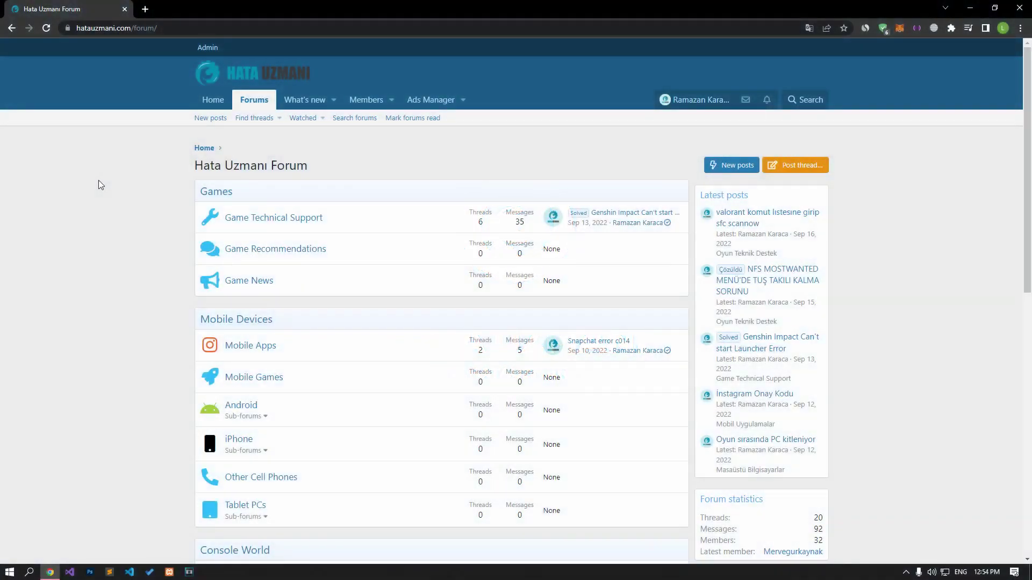
# Browse the Hata Uzmanı Forum categories and start posting a new thread.
pyautogui.scroll(-10, 99, 181)
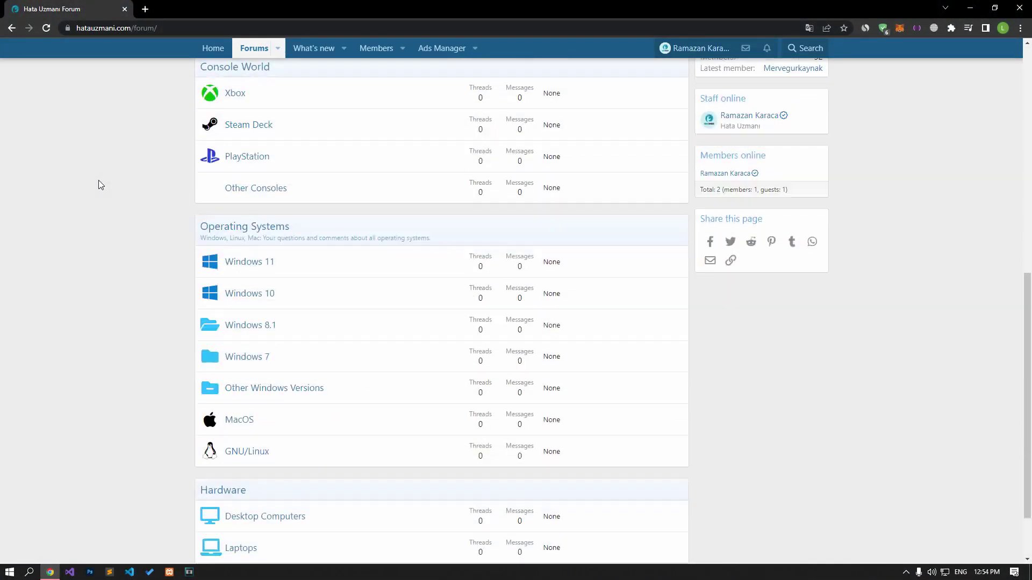
pyautogui.scroll(10, 98, 185)
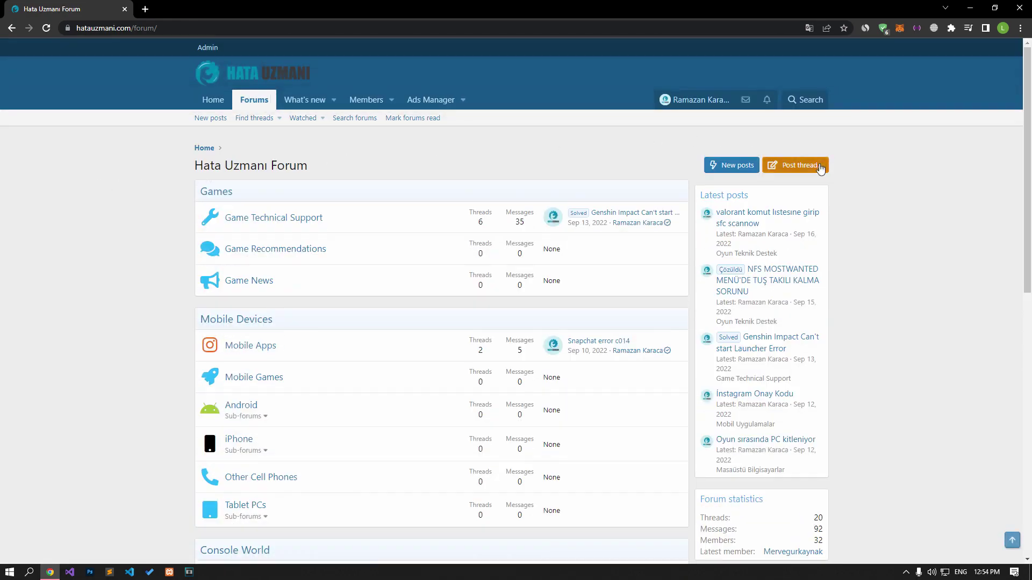
pyautogui.click(820, 167)
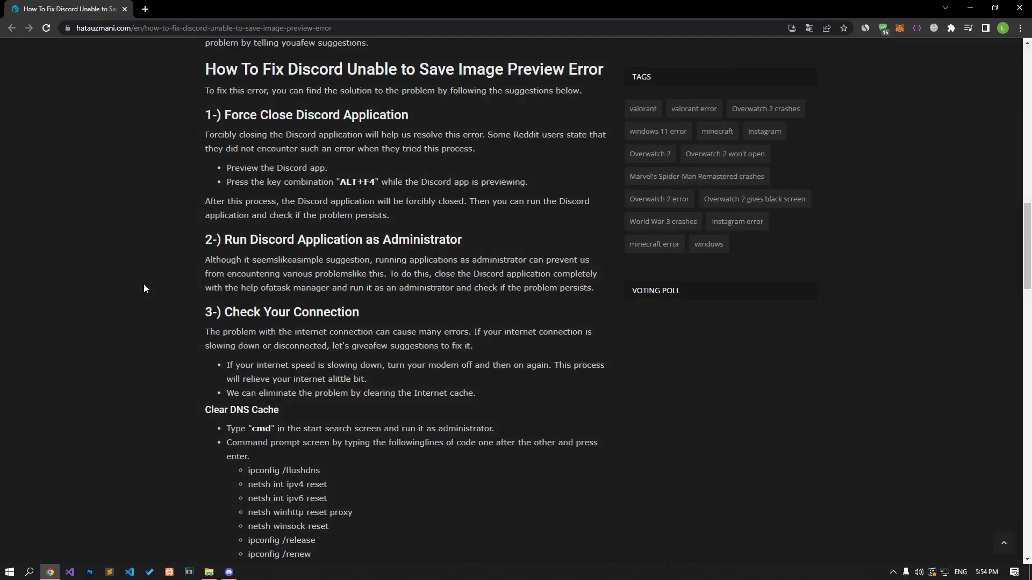
# Bring the Discord window to the front and force the application to close.
pyautogui.click(229, 572)
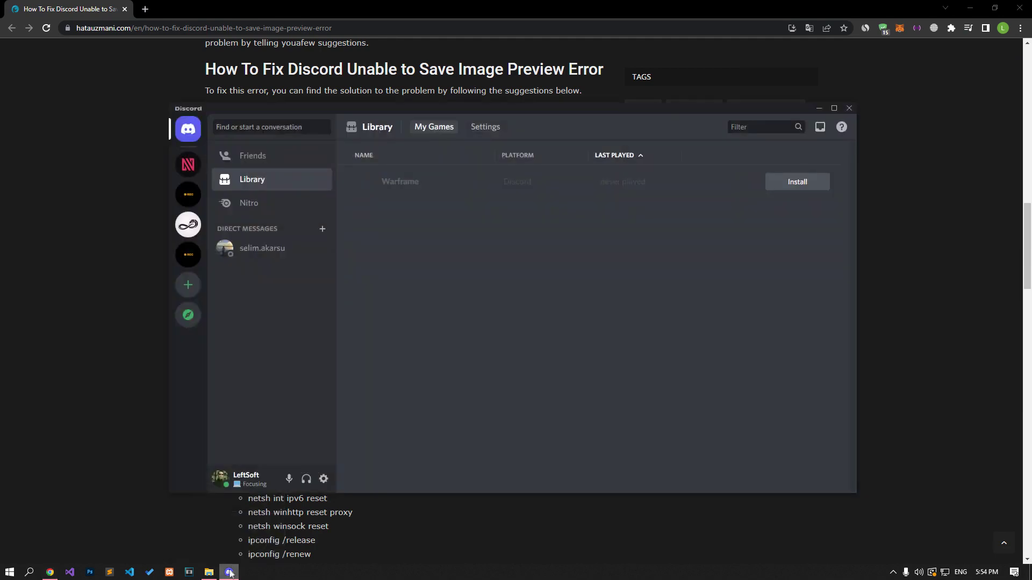
pyautogui.moveTo(506, 110); pyautogui.dragTo(513, 110)
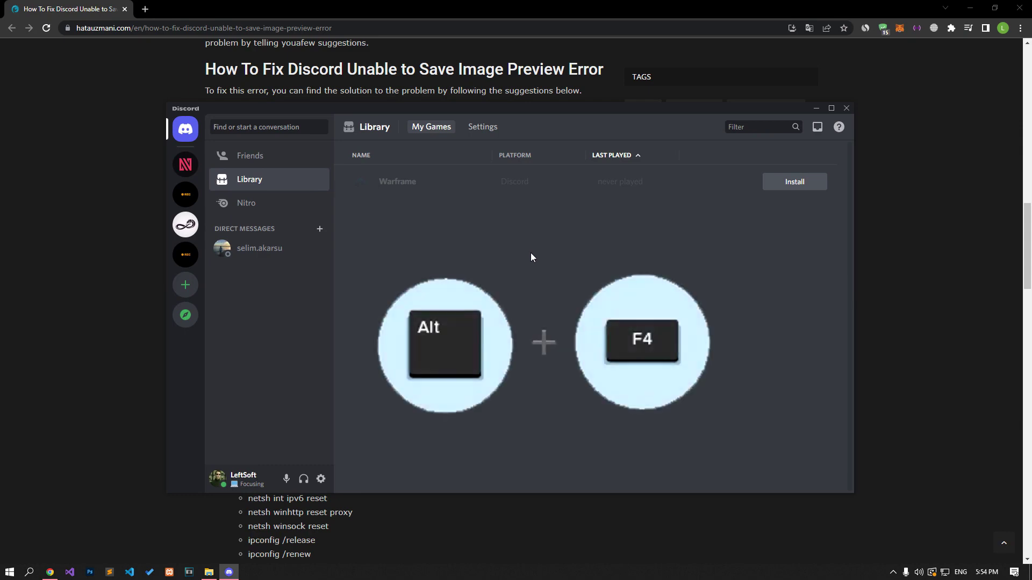
pyautogui.hotkey('alt', 'F4')
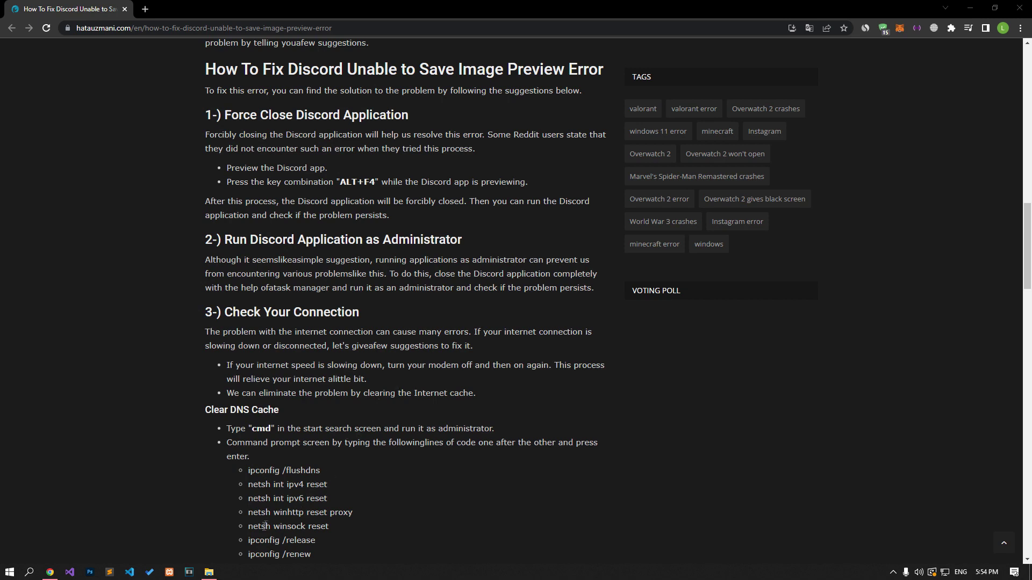
# Relaunch Discord from its shortcut in New folder (3) and return to the article.
pyautogui.click(209, 572)
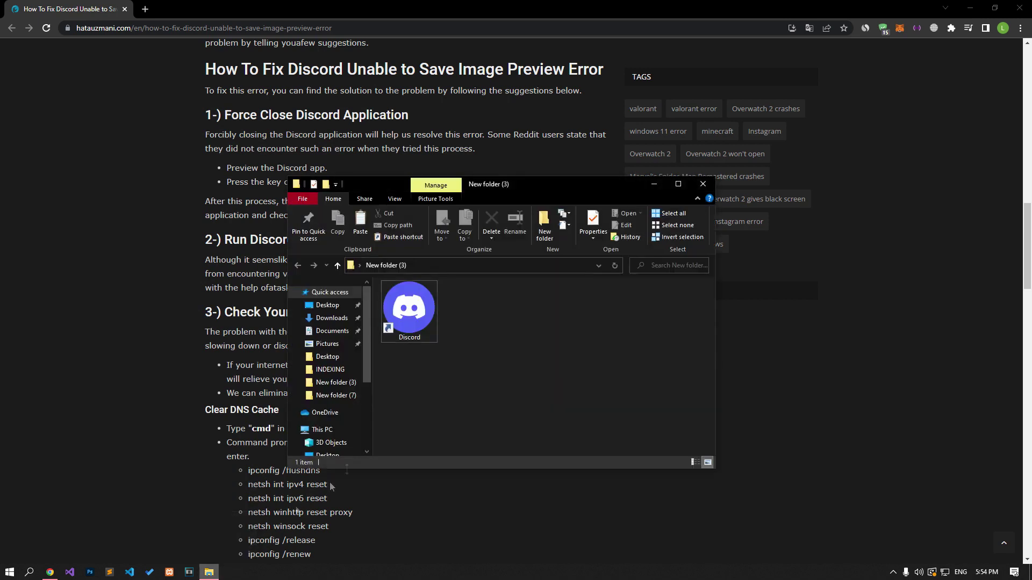
pyautogui.doubleClick(420, 319)
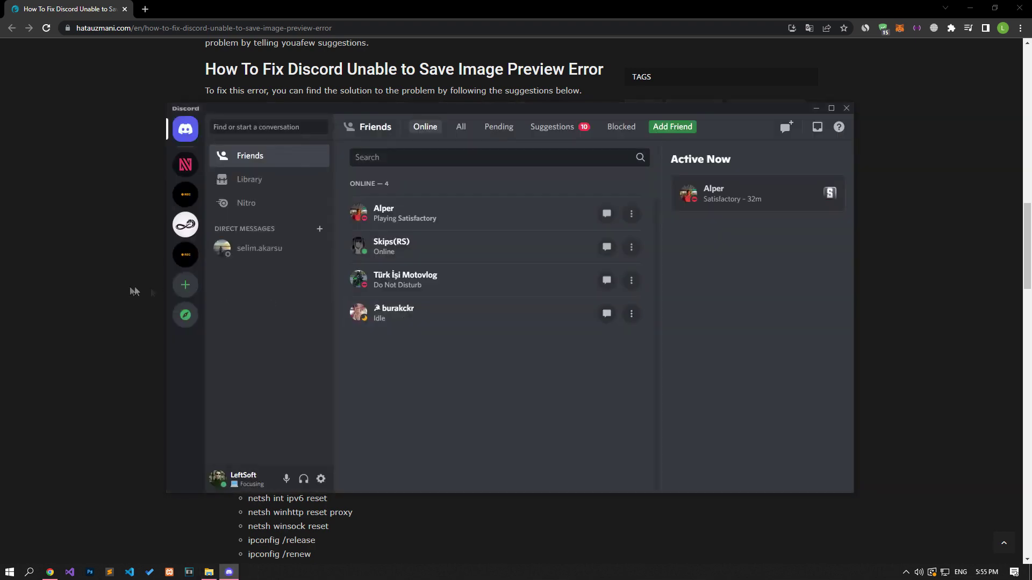
pyautogui.click(123, 286)
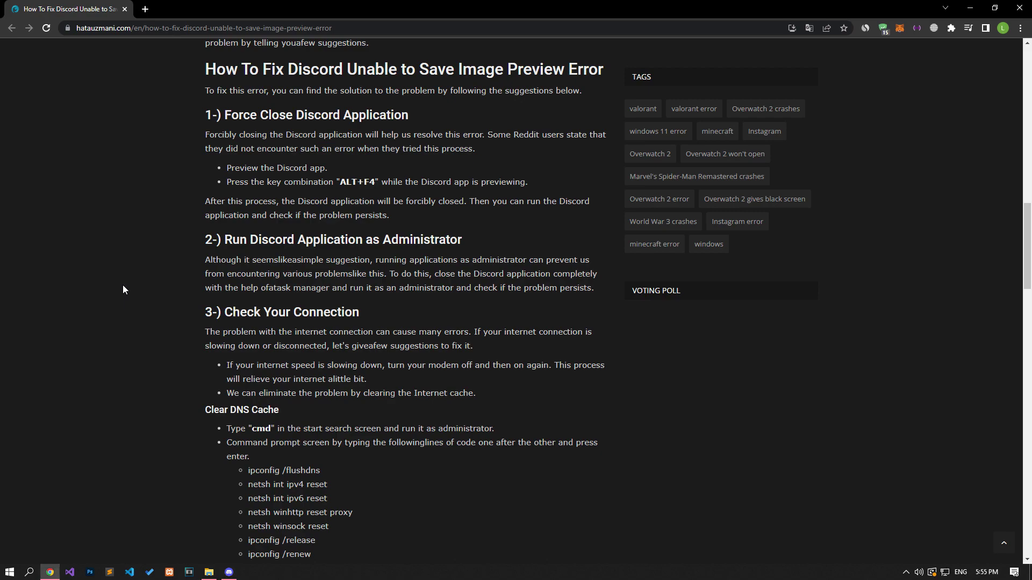
# End the Discord (32 bit) task in Task Manager and close Task Manager.
pyautogui.scroll(-3, 123, 286)
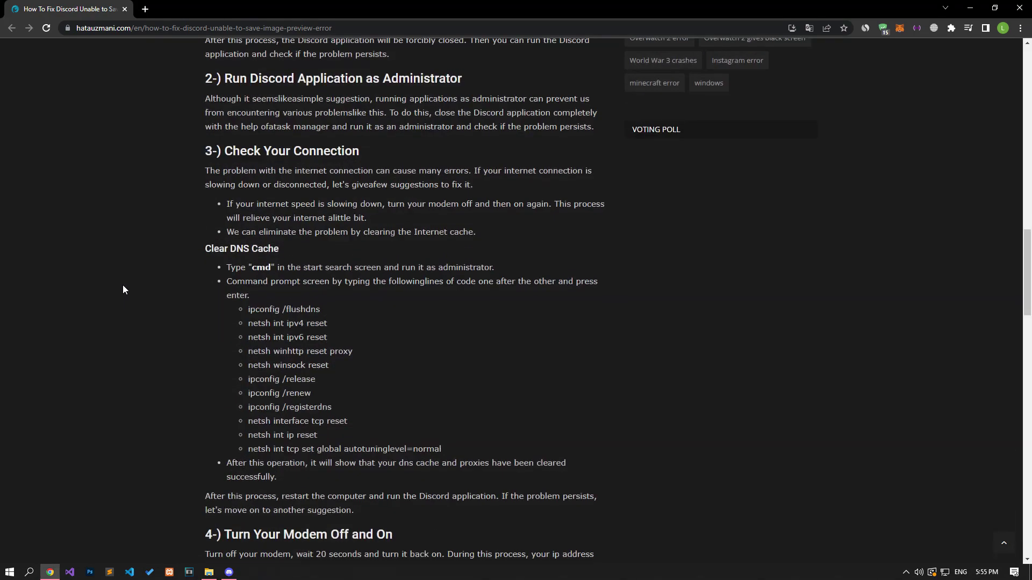
pyautogui.rightClick(300, 575)
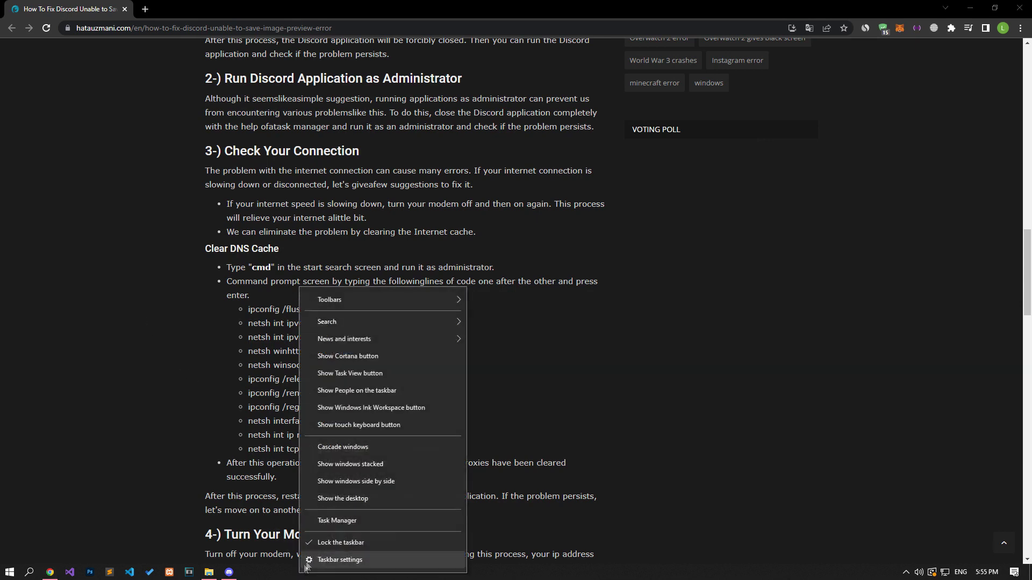
pyautogui.click(326, 522)
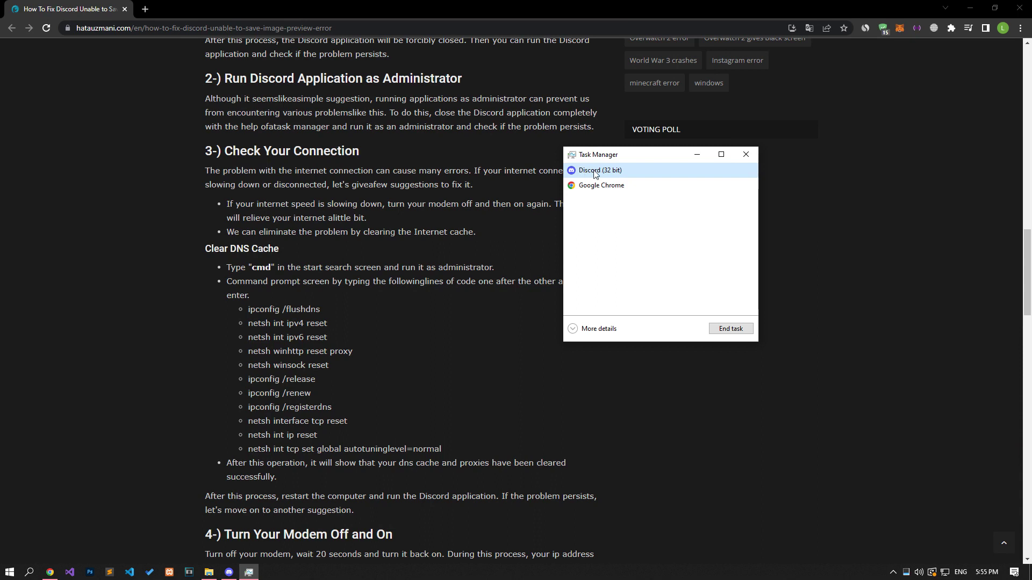
pyautogui.click(734, 329)
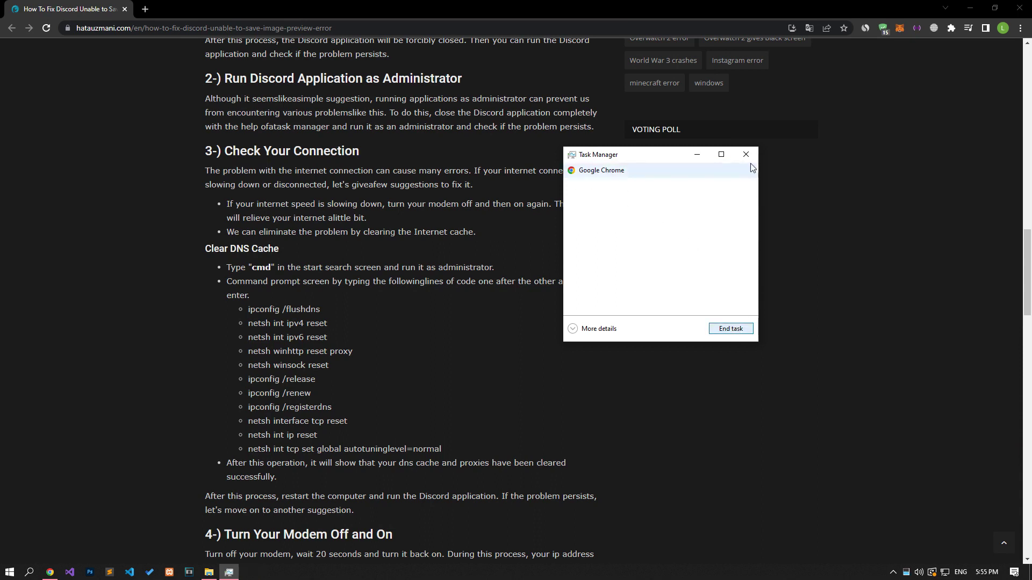
pyautogui.click(746, 155)
# Bring up the available actions for the Discord shortcut in New folder (3).
pyautogui.click(209, 572)
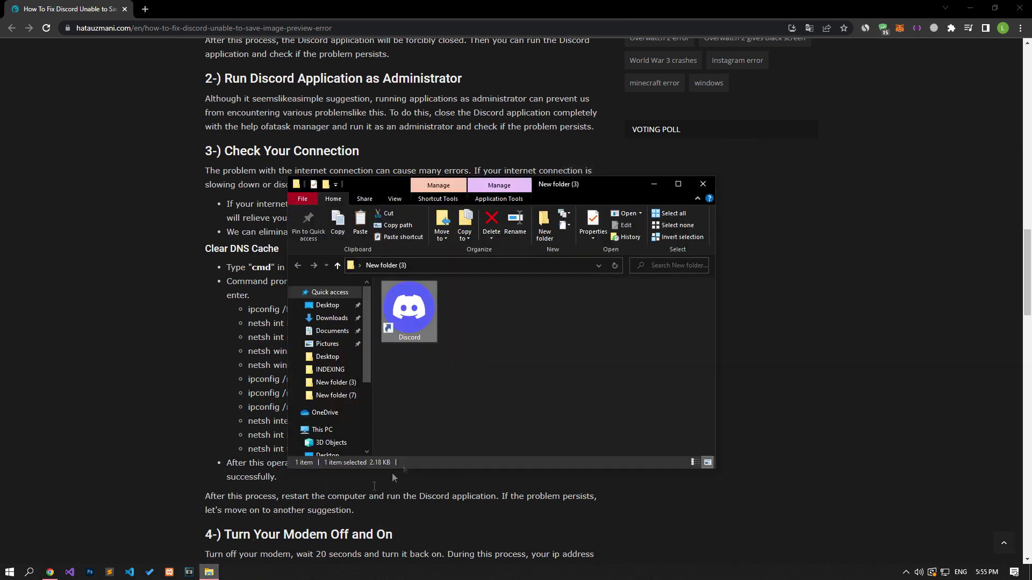
pyautogui.rightClick(416, 311)
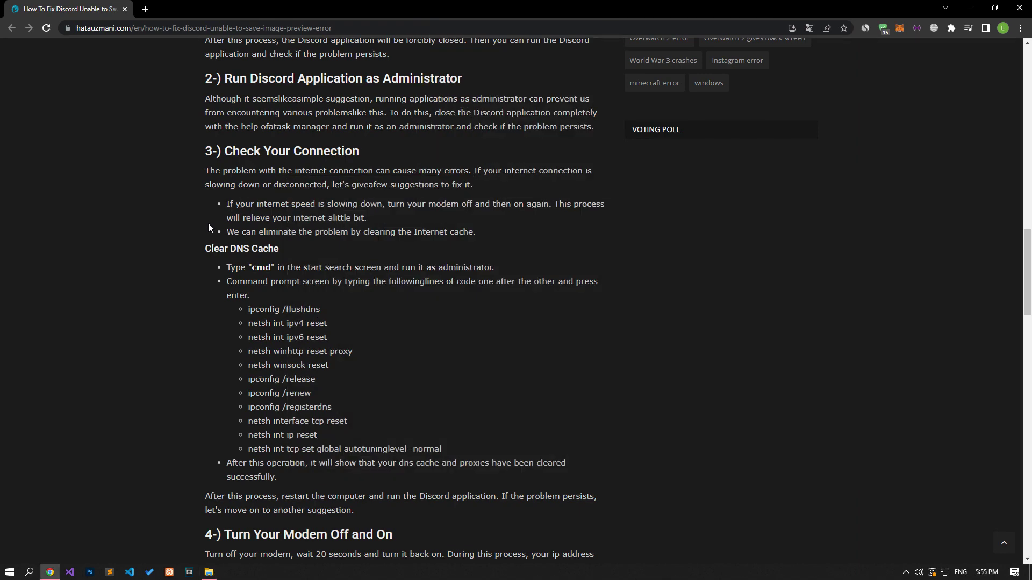
# Find Command Prompt with the search term cmd, run it as administrator and move its window beside the article's command list.
pyautogui.scroll(-2, 208, 223)
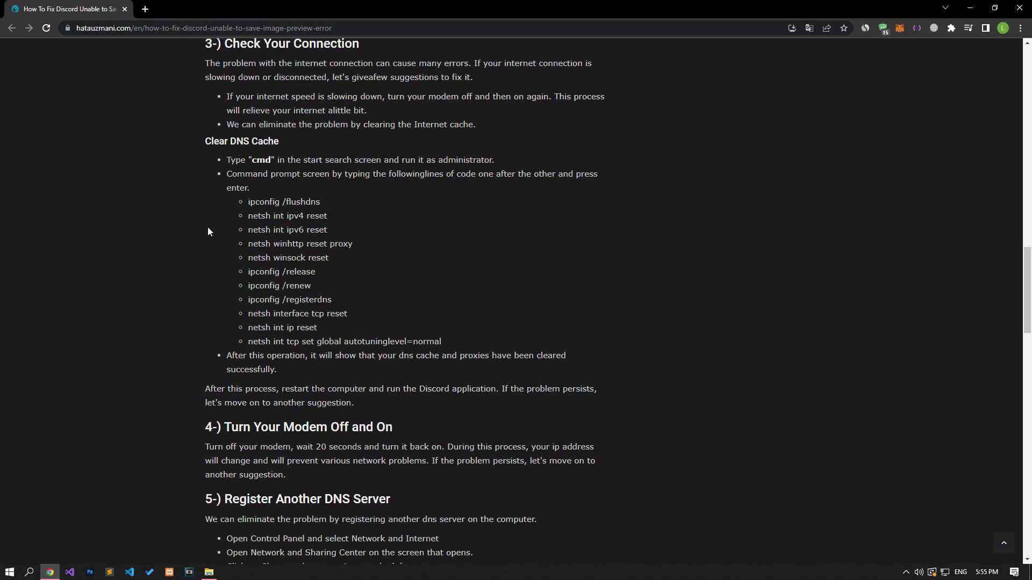
pyautogui.click(9, 573)
pyautogui.write('cmd')
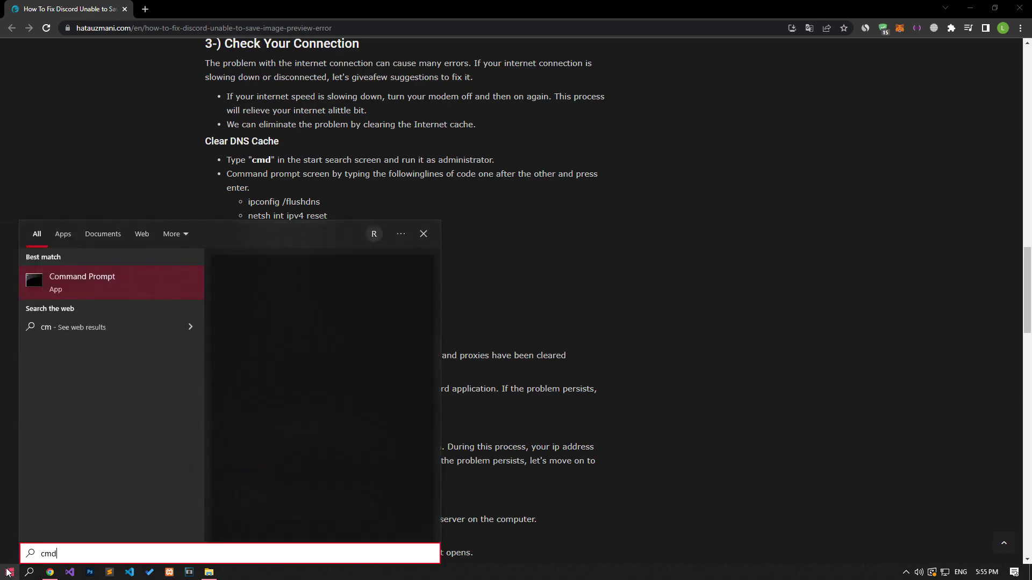
pyautogui.rightClick(76, 288)
pyautogui.click(107, 304)
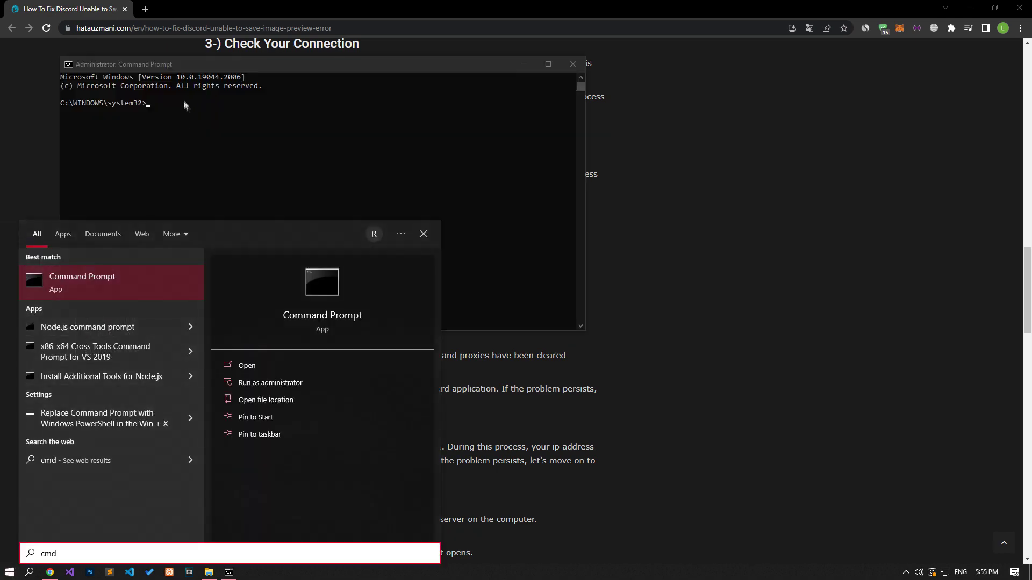
pyautogui.moveTo(334, 65); pyautogui.dragTo(511, 121)
# Copy ipconfig /flushdns from the article and run it in the Command Prompt.
pyautogui.moveTo(321, 203); pyautogui.dragTo(249, 203)
pyautogui.hotkey('ctrl', 'c')
pyautogui.hotkey('alt', 'Tab')
pyautogui.hotkey('ctrl', 'v')
pyautogui.press('Return')
# Copy netsh int ipv4 reset from the article and run it in the Command Prompt.
pyautogui.hotkey('alt', 'Tab')
pyautogui.moveTo(327, 216); pyautogui.dragTo(248, 215)
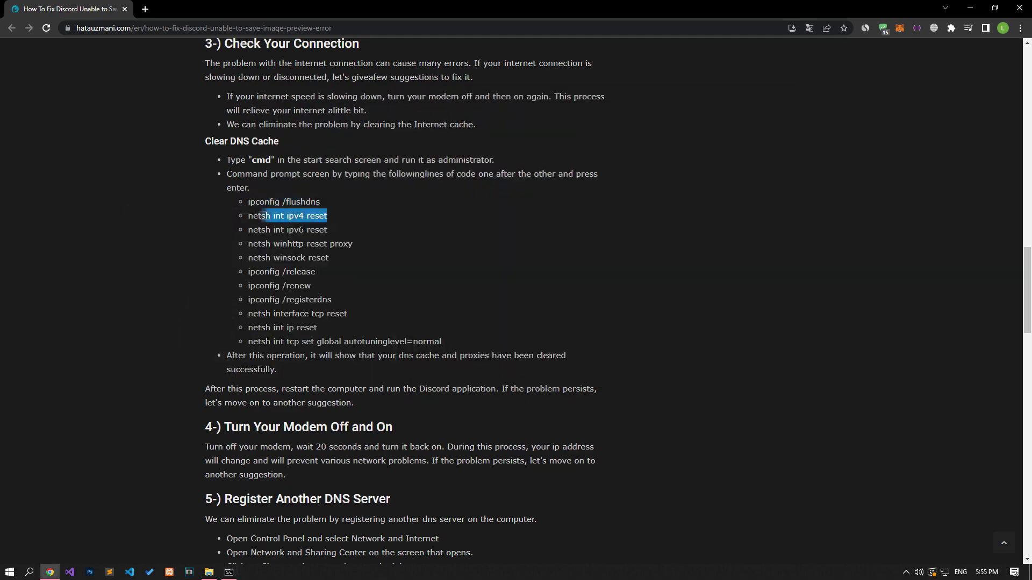
pyautogui.hotkey('ctrl', 'c')
pyautogui.hotkey('alt', 'Tab')
pyautogui.hotkey('ctrl', 'v')
pyautogui.press('Return')
# Copy netsh int ipv6 reset from the article and run it in the Command Prompt.
pyautogui.hotkey('alt', 'Tab')
pyautogui.moveTo(327, 229); pyautogui.dragTo(249, 229)
pyautogui.hotkey('ctrl', 'c')
pyautogui.hotkey('alt', 'Tab')
pyautogui.hotkey('ctrl', 'v')
pyautogui.press('Return')
# Copy netsh winhttp reset proxy from the article and run it in the Command Prompt.
pyautogui.hotkey('alt', 'Tab')
pyautogui.moveTo(352, 244); pyautogui.dragTo(248, 244)
pyautogui.hotkey('ctrl', 'c')
pyautogui.hotkey('alt', 'Tab')
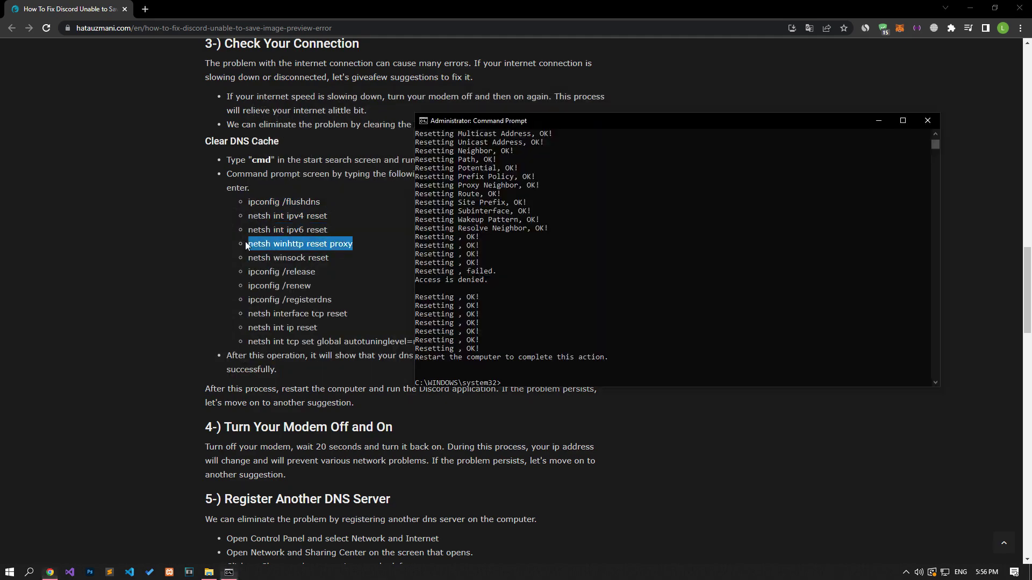
pyautogui.hotkey('ctrl', 'v')
pyautogui.press('Return')
# Copy netsh winsock reset from the article and run it in the Command Prompt.
pyautogui.hotkey('alt', 'Tab')
pyautogui.moveTo(329, 258); pyautogui.dragTo(248, 257)
pyautogui.hotkey('ctrl', 'c')
pyautogui.hotkey('alt', 'Tab')
pyautogui.hotkey('ctrl', 'v')
pyautogui.press('Return')
# Copy ipconfig /release from the article and run it in the Command Prompt.
pyautogui.hotkey('alt', 'Tab')
pyautogui.moveTo(315, 272); pyautogui.dragTo(248, 285)
pyautogui.hotkey('ctrl', 'c')
pyautogui.hotkey('alt', 'Tab')
pyautogui.hotkey('ctrl', 'v')
pyautogui.press('Return')
# Copy ipconfig /renew from the article and run it in the Command Prompt.
pyautogui.hotkey('alt', 'Tab')
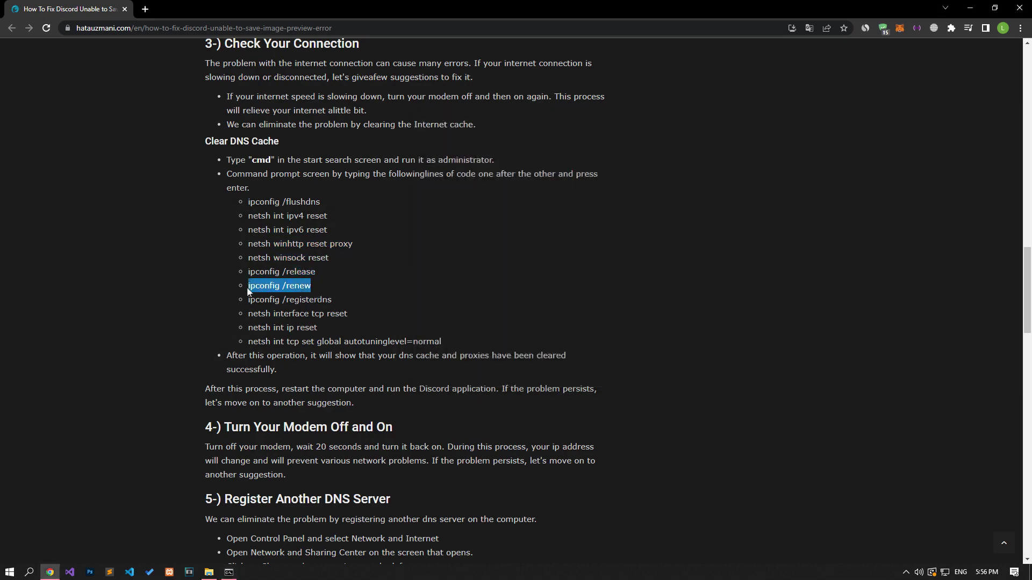
pyautogui.hotkey('ctrl', 'c')
pyautogui.hotkey('alt', 'Tab')
pyautogui.hotkey('ctrl', 'v')
pyautogui.press('Return')
# Copy ipconfig /registerdns from the article and run it in the Command Prompt.
pyautogui.hotkey('alt', 'Tab')
pyautogui.moveTo(332, 300); pyautogui.dragTo(251, 299)
pyautogui.hotkey('ctrl', 'c')
pyautogui.hotkey('alt', 'Tab')
pyautogui.hotkey('ctrl', 'v')
pyautogui.press('Return')
# Copy netsh interface tcp reset from the article and run it in the Command Prompt.
pyautogui.hotkey('alt', 'Tab')
pyautogui.moveTo(348, 313); pyautogui.dragTo(245, 313)
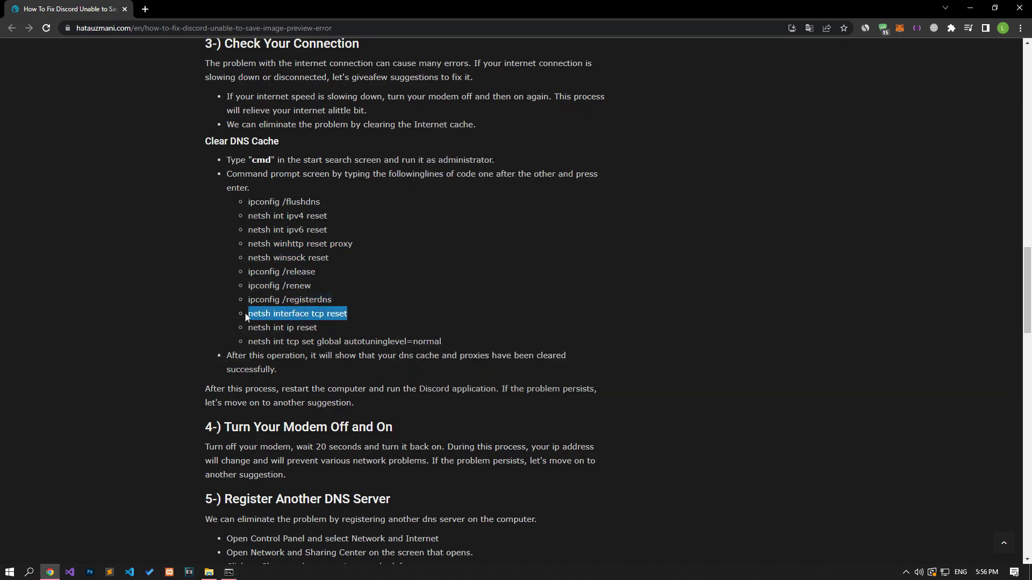
pyautogui.hotkey('ctrl', 'c')
pyautogui.hotkey('alt', 'Tab')
pyautogui.hotkey('ctrl', 'v')
pyautogui.press('Return')
# Copy netsh int ip reset from the article and run it in the Command Prompt.
pyautogui.hotkey('alt', 'Tab')
pyautogui.hotkey('ctrl', 'c')
pyautogui.hotkey('alt', 'Tab')
pyautogui.moveTo(317, 327); pyautogui.dragTo(442, 342)
pyautogui.hotkey('ctrl', 'v')
pyautogui.press('Return')
# Copy netsh int tcp set global autotuninglevel=normal from the article and run it in the Command Prompt.
pyautogui.hotkey('alt', 'Tab')
pyautogui.hotkey('ctrl', 'c')
pyautogui.hotkey('alt', 'Tab')
pyautogui.hotkey('ctrl', 'v')
pyautogui.press('Return')
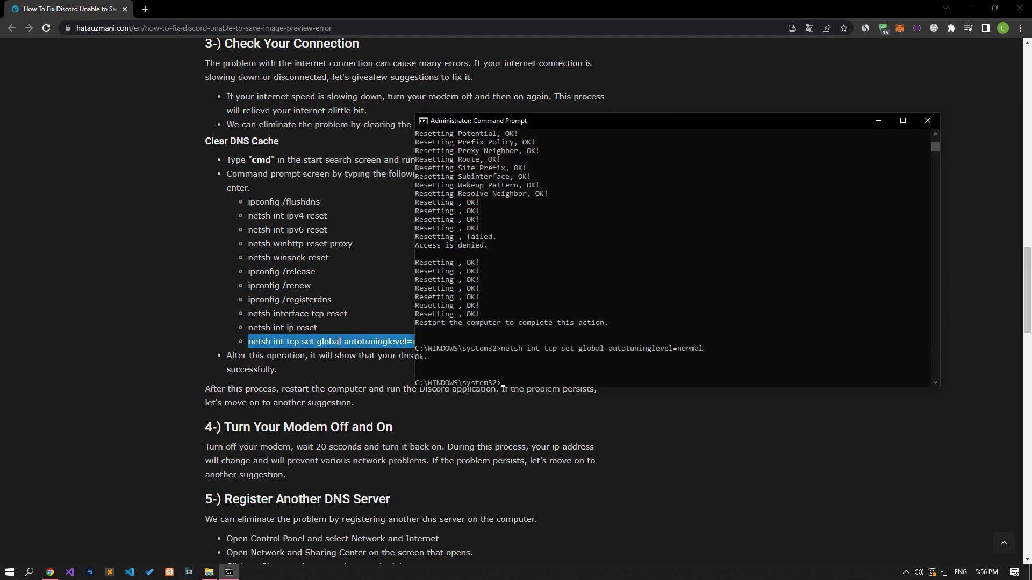
# Close the Command Prompt, look at the folder with the Discord shortcut and return to the article.
pyautogui.click(927, 120)
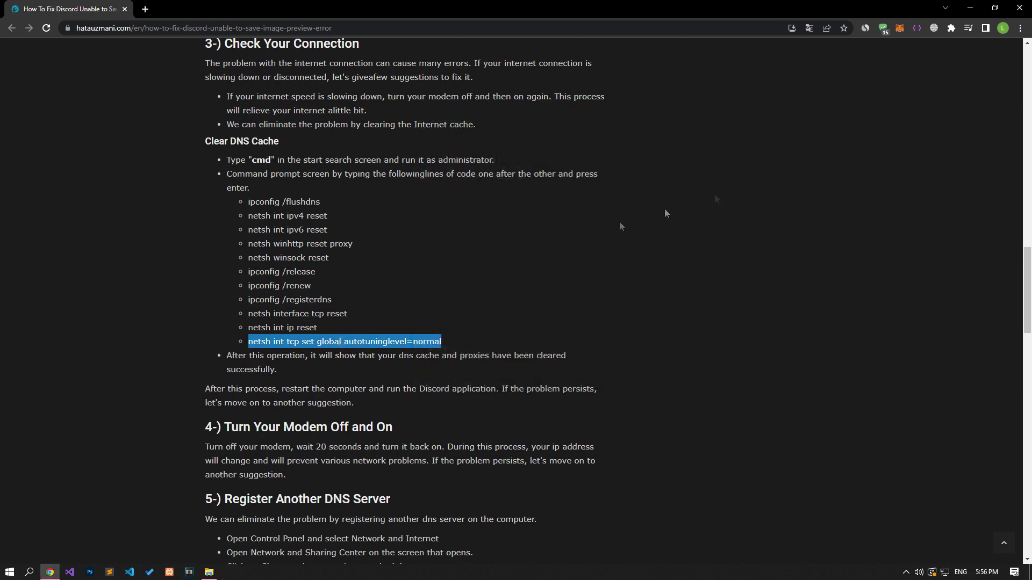
pyautogui.click(209, 572)
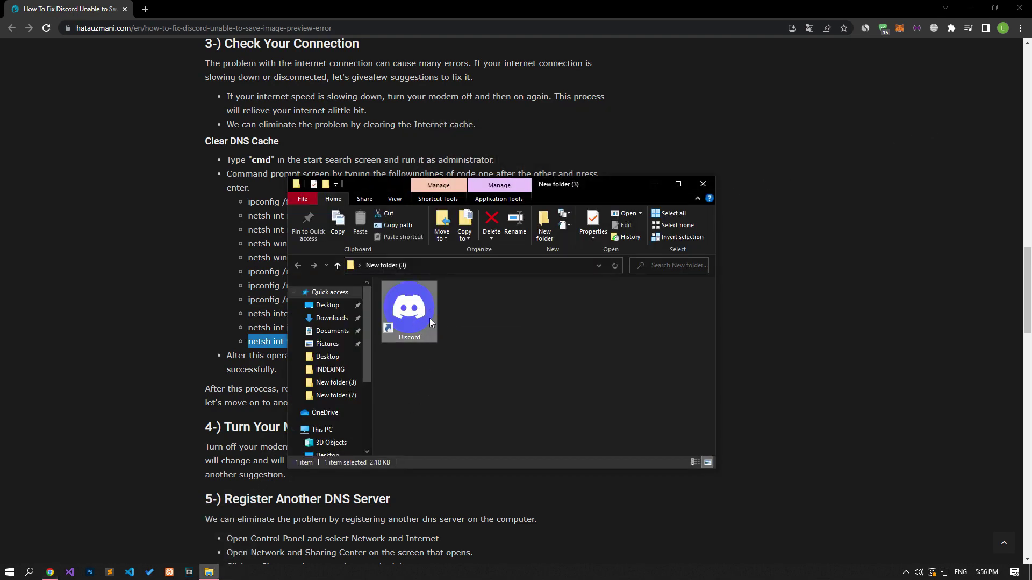
pyautogui.click(214, 315)
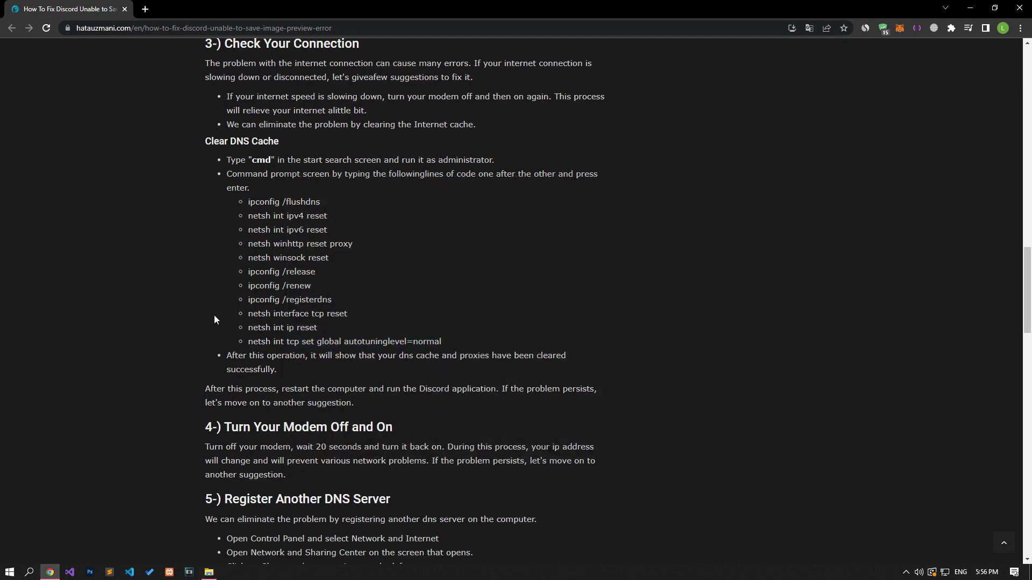
# Open the Windows network settings and show the list of network adapters for the article's DNS server suggestion.
pyautogui.scroll(-6, 168, 308)
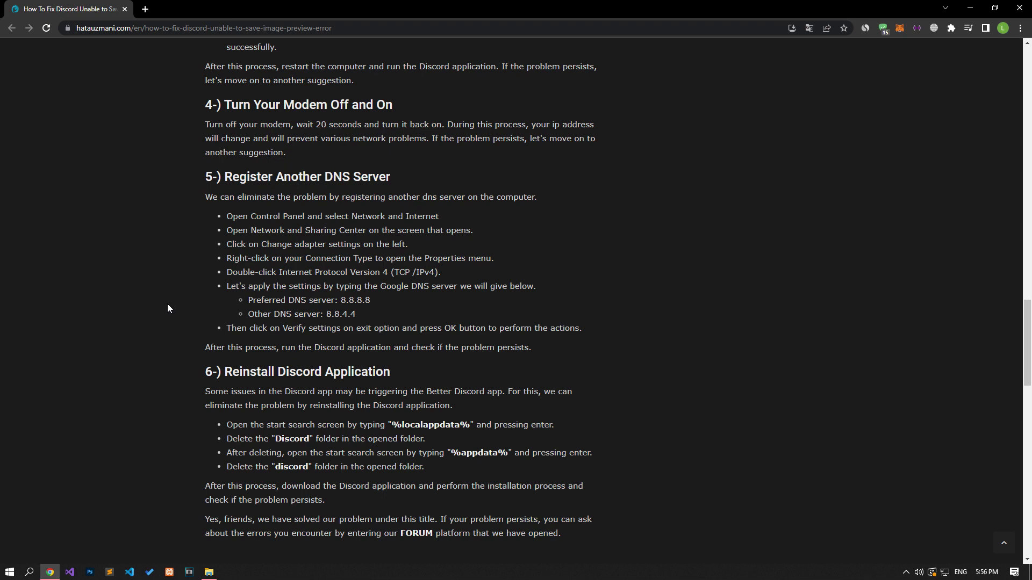
pyautogui.rightClick(947, 571)
pyautogui.click(926, 557)
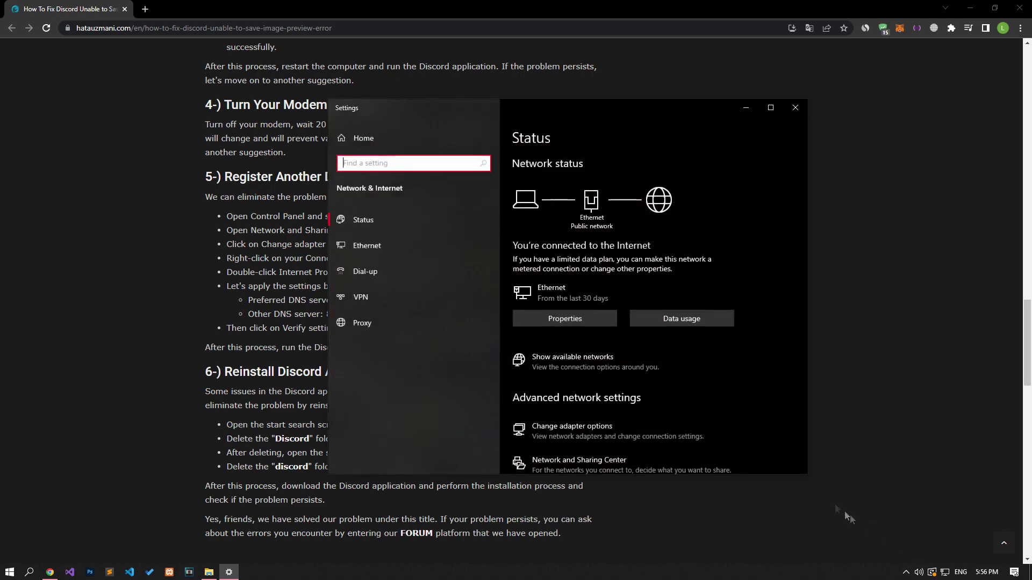
pyautogui.click(562, 427)
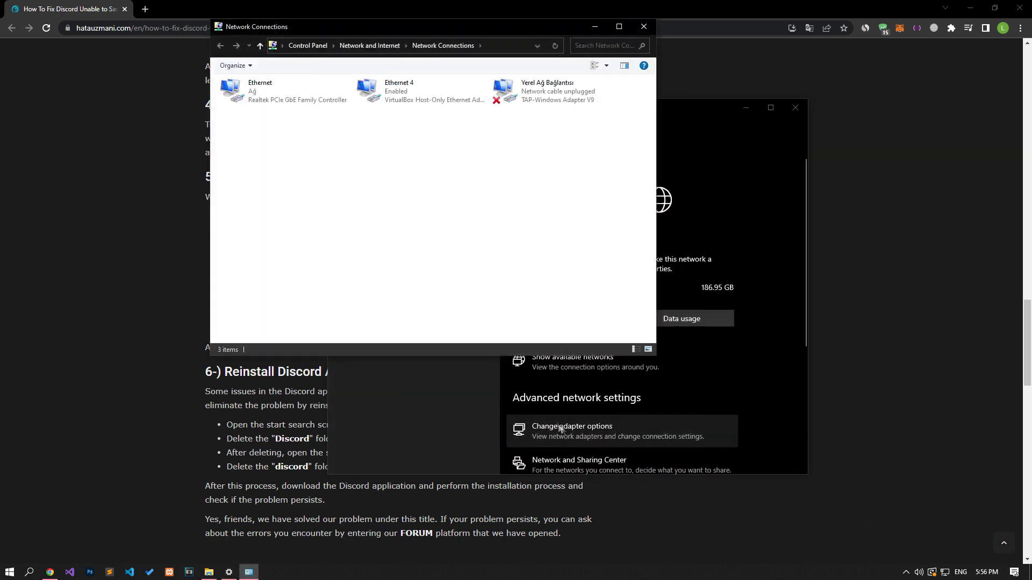
# Open the Internet Protocol Version 4 (TCP/IPv4) properties of the Ethernet adapter.
pyautogui.click(306, 103)
pyautogui.rightClick(305, 99)
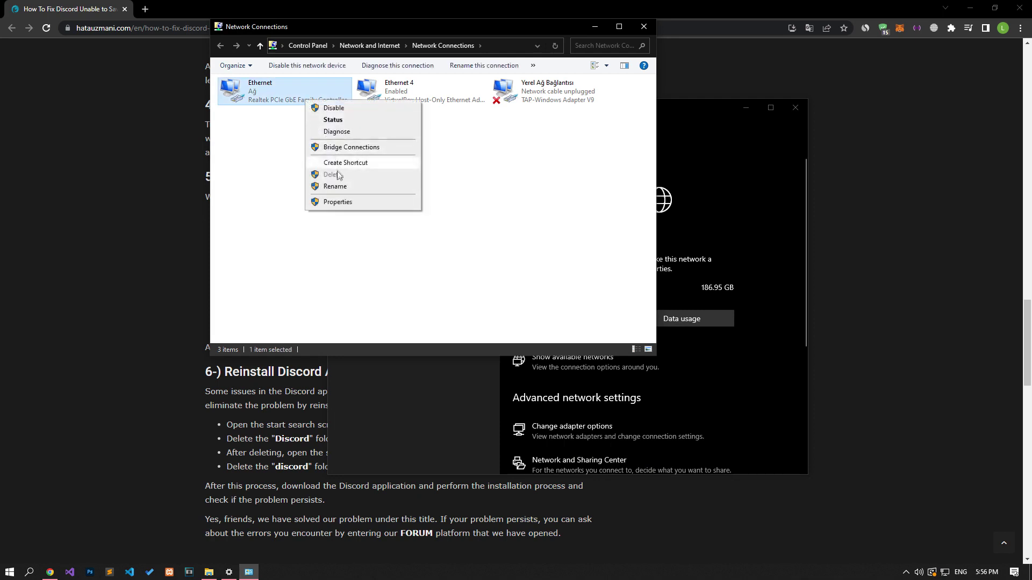
pyautogui.click(340, 203)
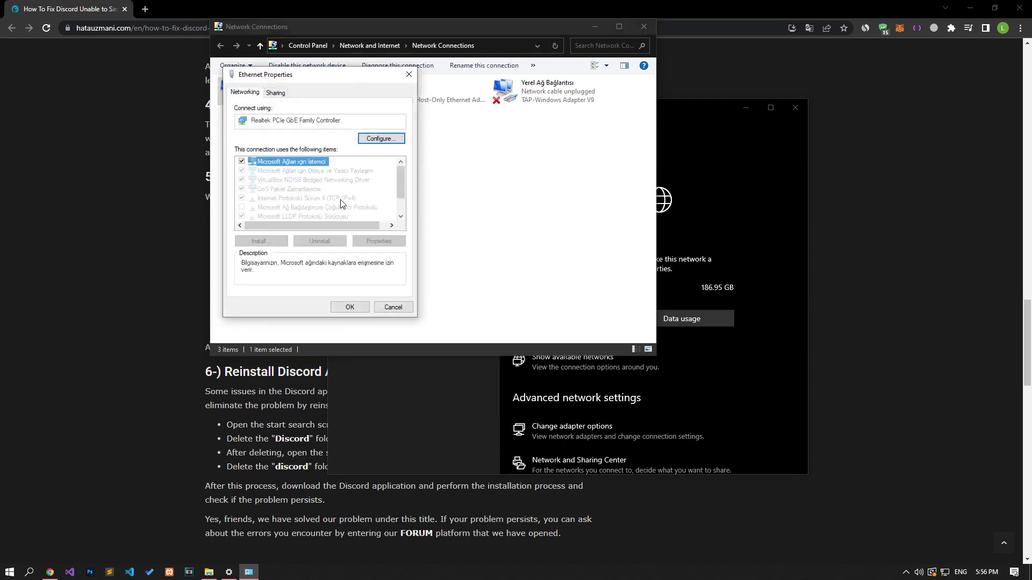
pyautogui.click(326, 199)
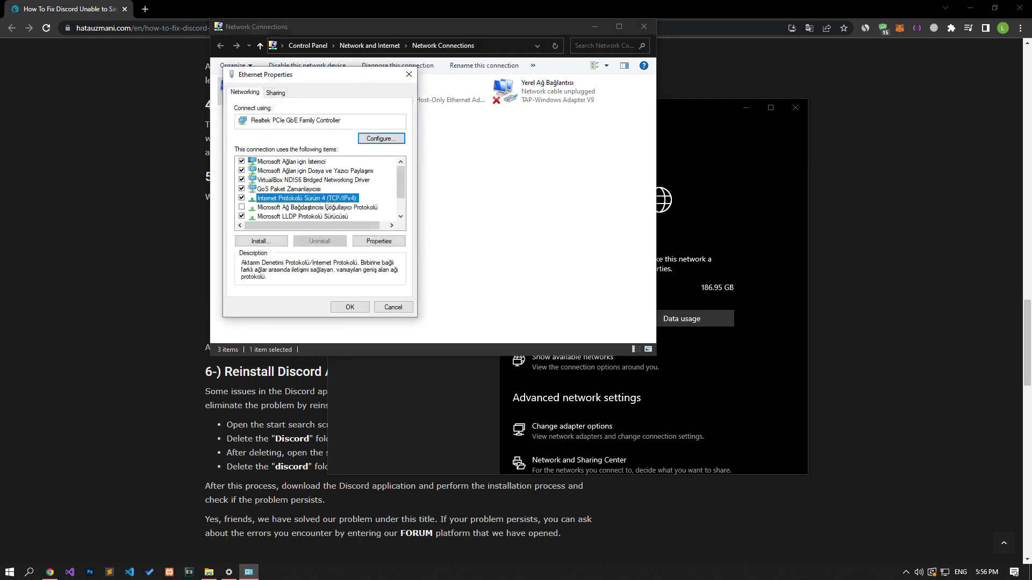
pyautogui.doubleClick(297, 203)
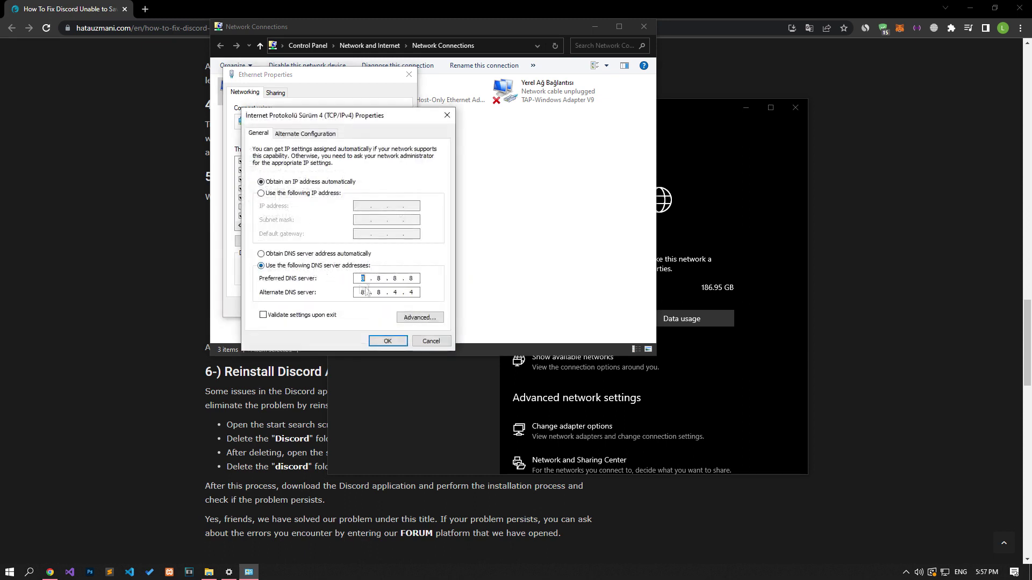
# Confirm 8.8.8.8 and 8.8.4.4 as the IPv4 DNS servers, accept the Ethernet properties and close Network Connections.
pyautogui.click(417, 291)
pyautogui.click(392, 341)
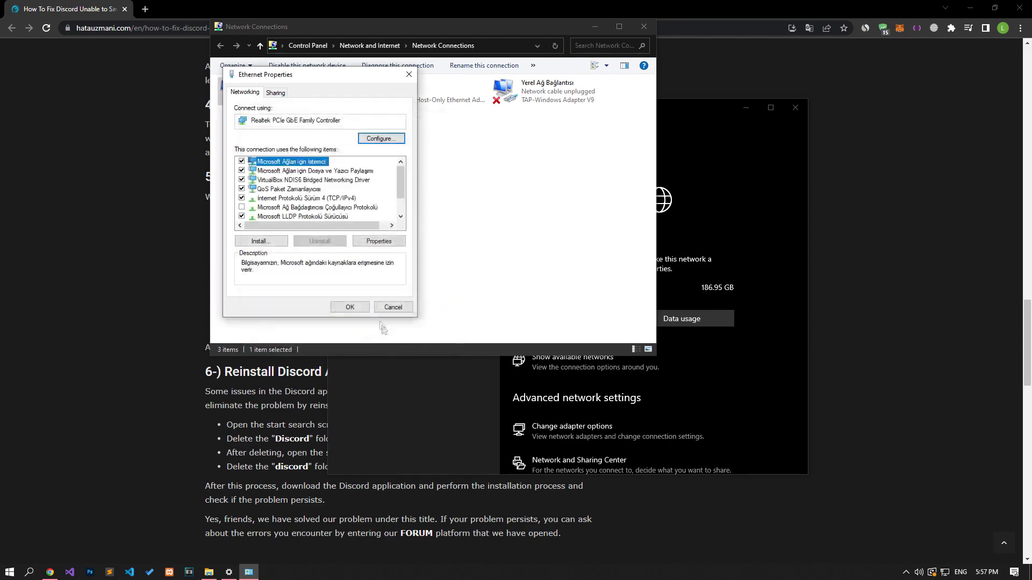
pyautogui.click(350, 307)
pyautogui.click(649, 28)
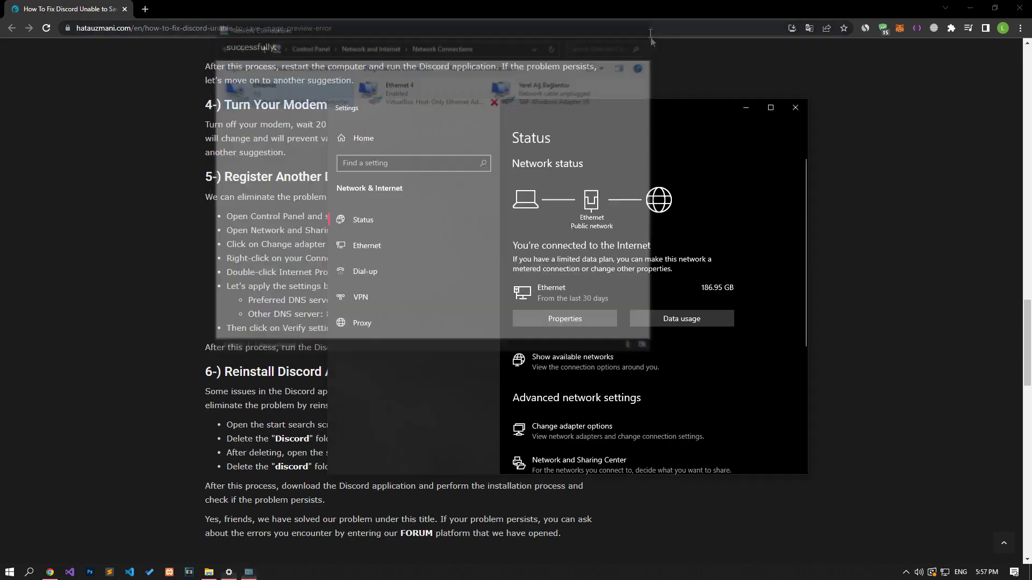
# Go to the article's section on reinstalling Discord, open the %localappdata% folder and move its window clear of the instructions.
pyautogui.scroll(-3, 228, 306)
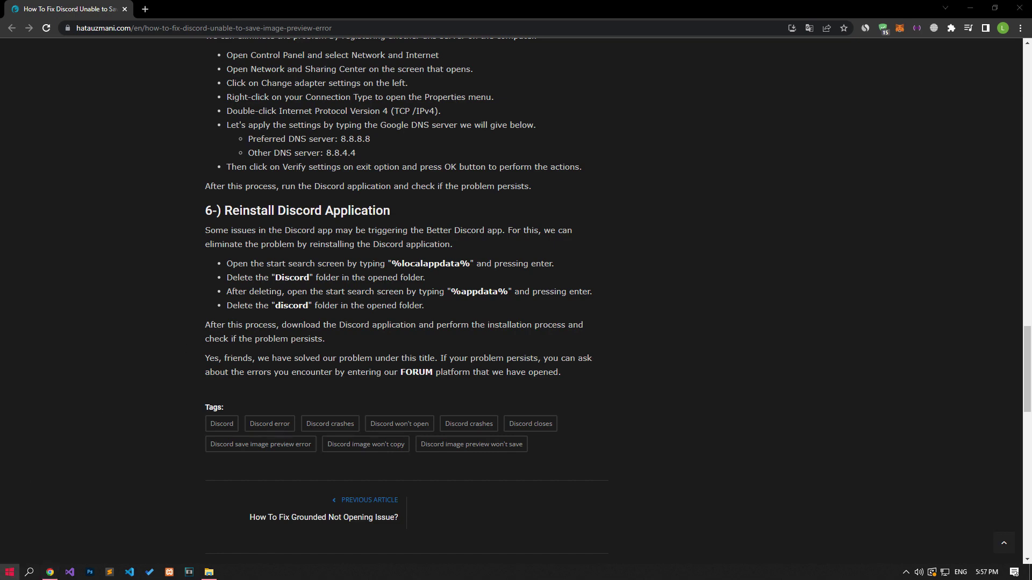
pyautogui.click(9, 572)
pyautogui.write('%')
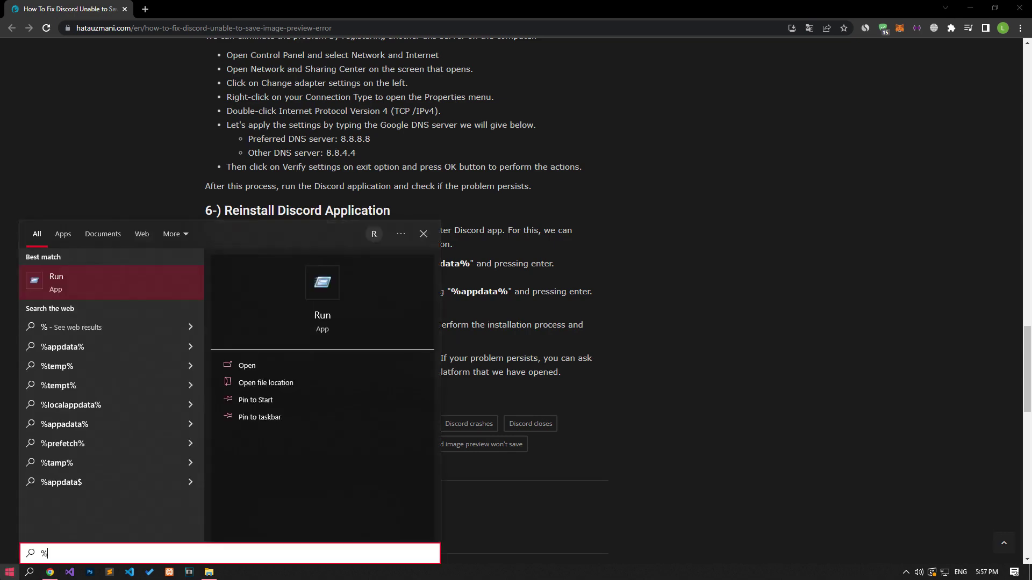
pyautogui.write('localap')
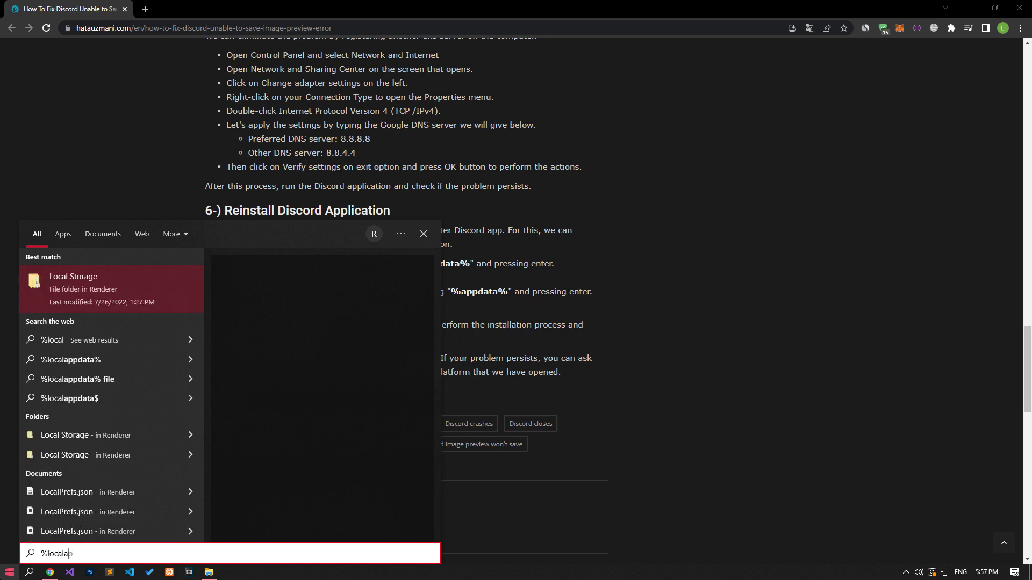
pyautogui.write('pdata%')
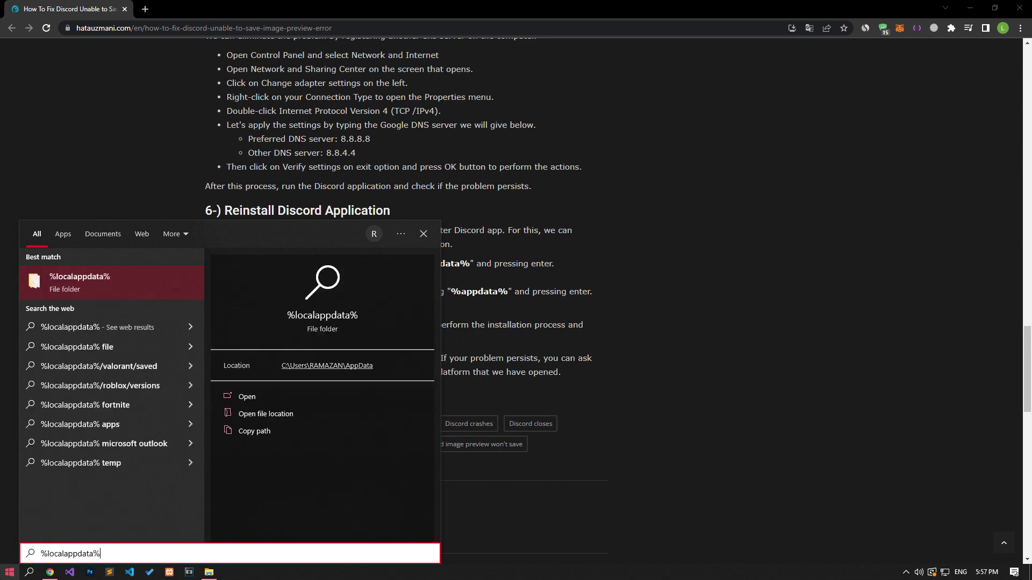
pyautogui.click(83, 291)
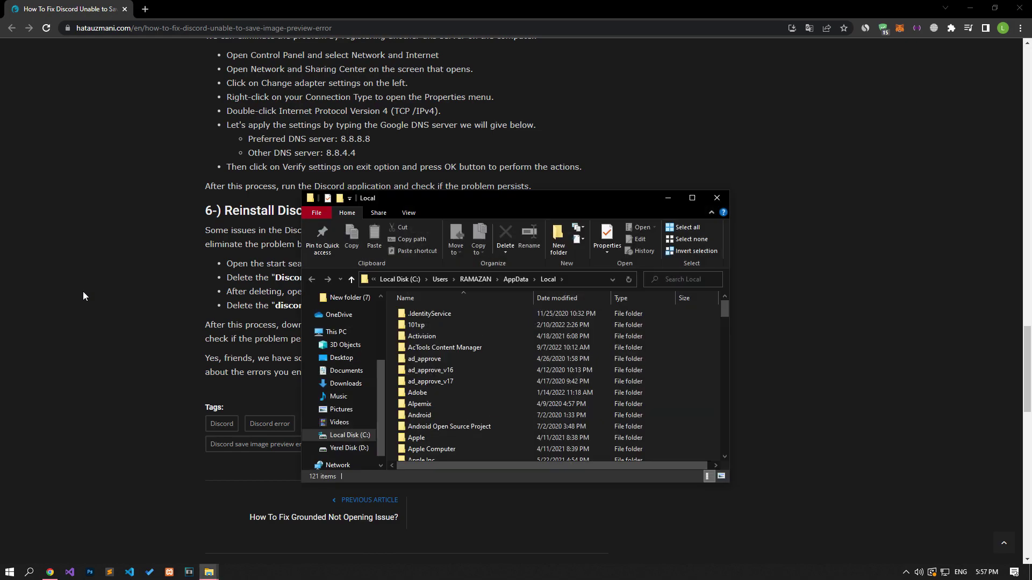
pyautogui.moveTo(510, 197); pyautogui.dragTo(687, 133)
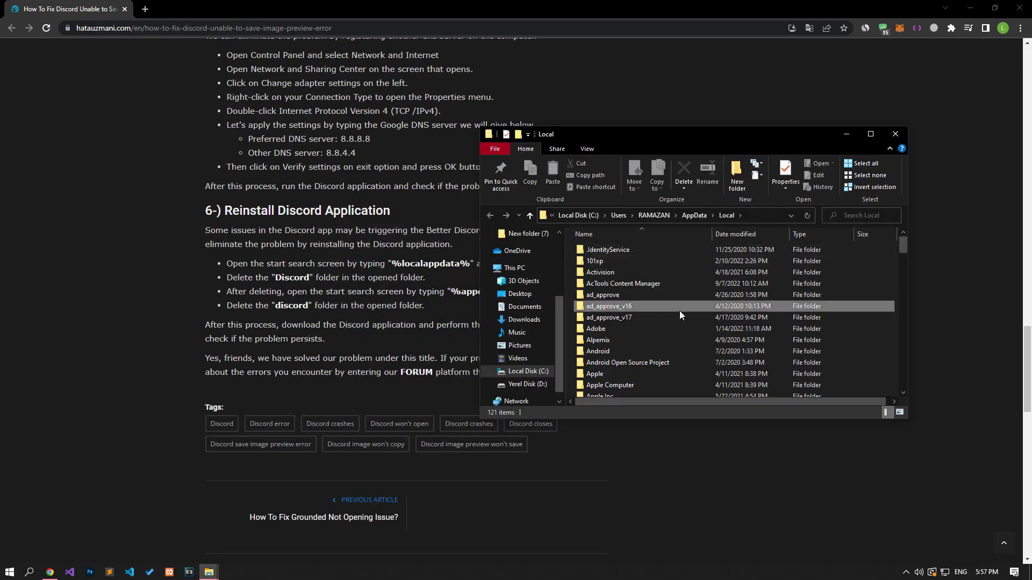
# Locate the Discord folder in the Local folder and bring up its delete option.
pyautogui.press('d')
pyautogui.press('d')
pyautogui.press('d')
pyautogui.press('d')
pyautogui.press('d')
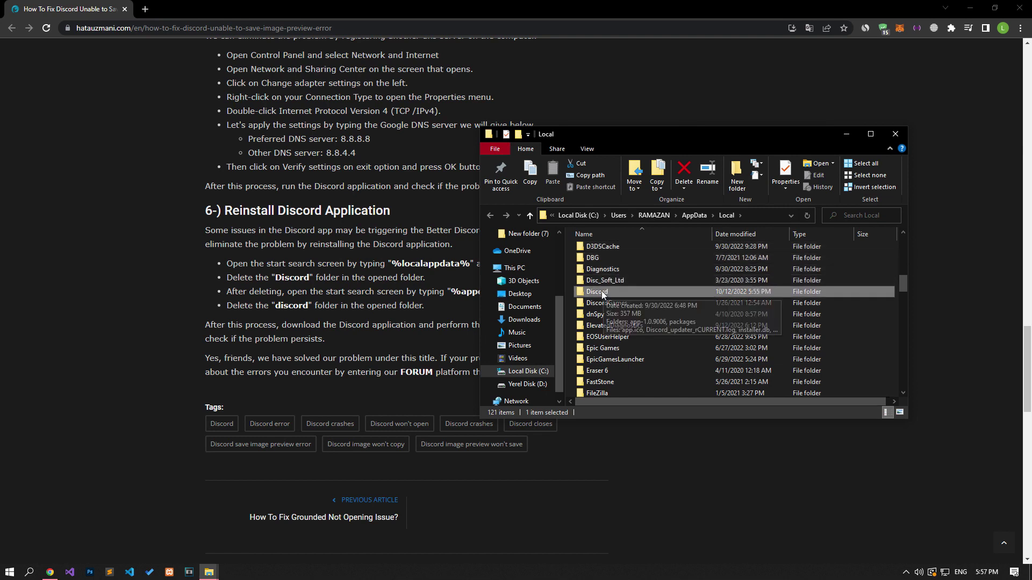
pyautogui.rightClick(607, 292)
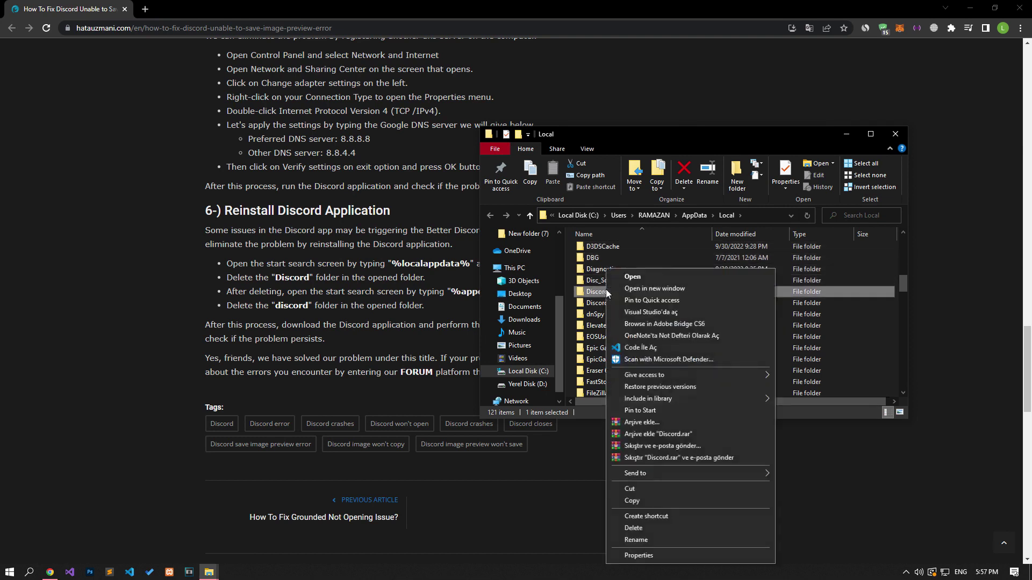
pyautogui.click(634, 529)
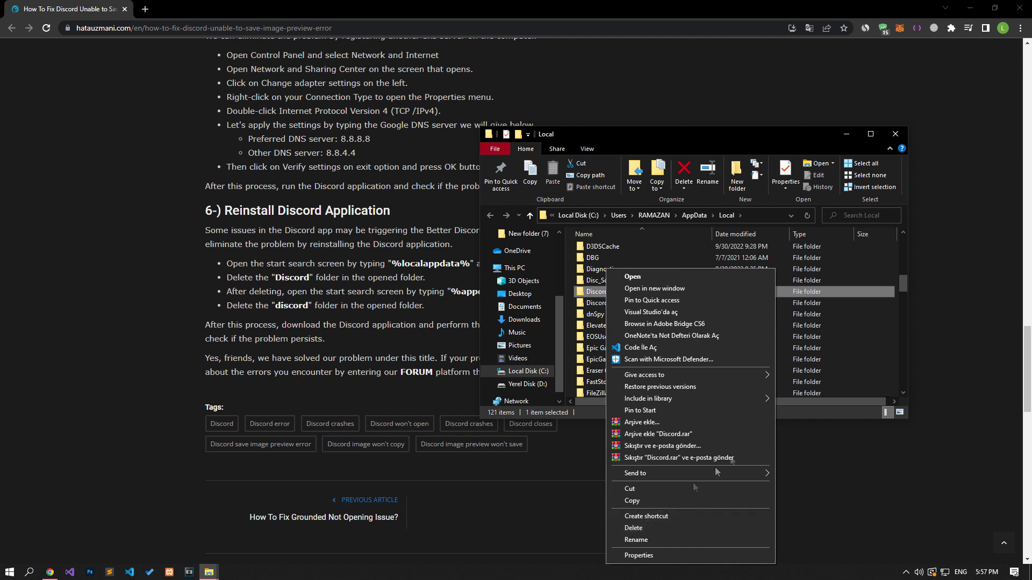
# Locate the discord folder in AppData's Roaming folder, bring up its delete option and close the folder window.
pyautogui.click(697, 216)
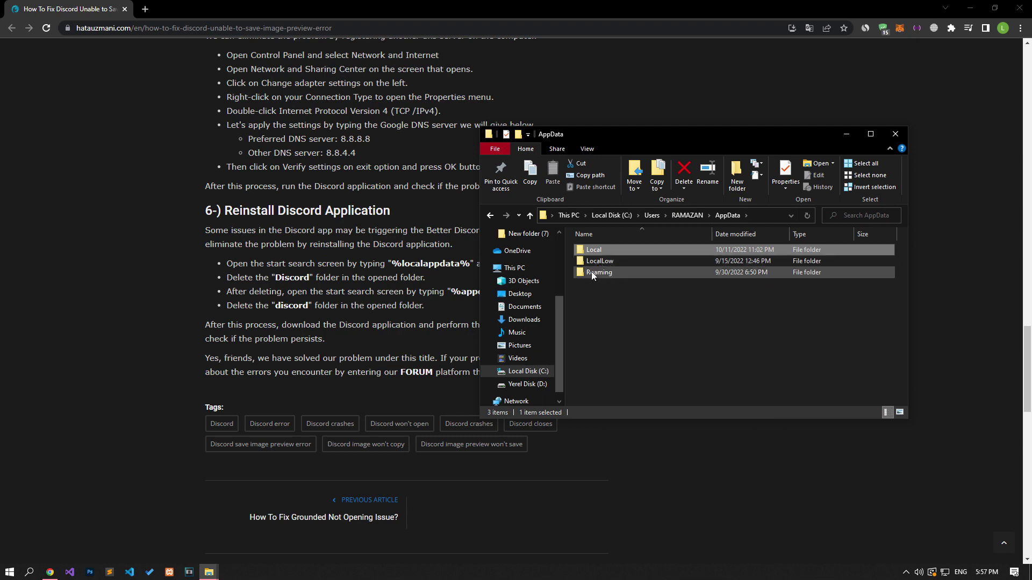
pyautogui.click(614, 275)
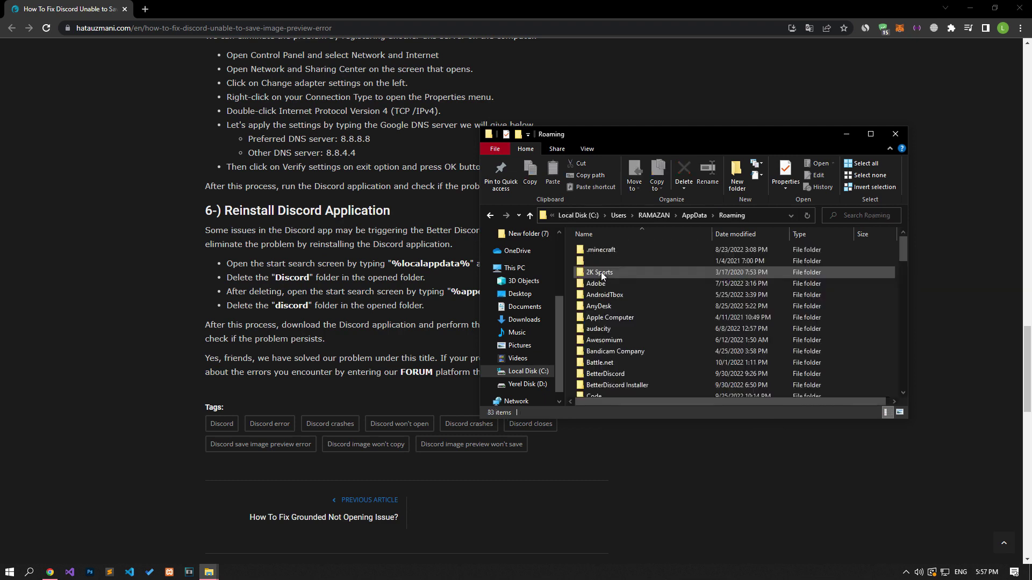
pyautogui.click(608, 304)
pyautogui.press('d')
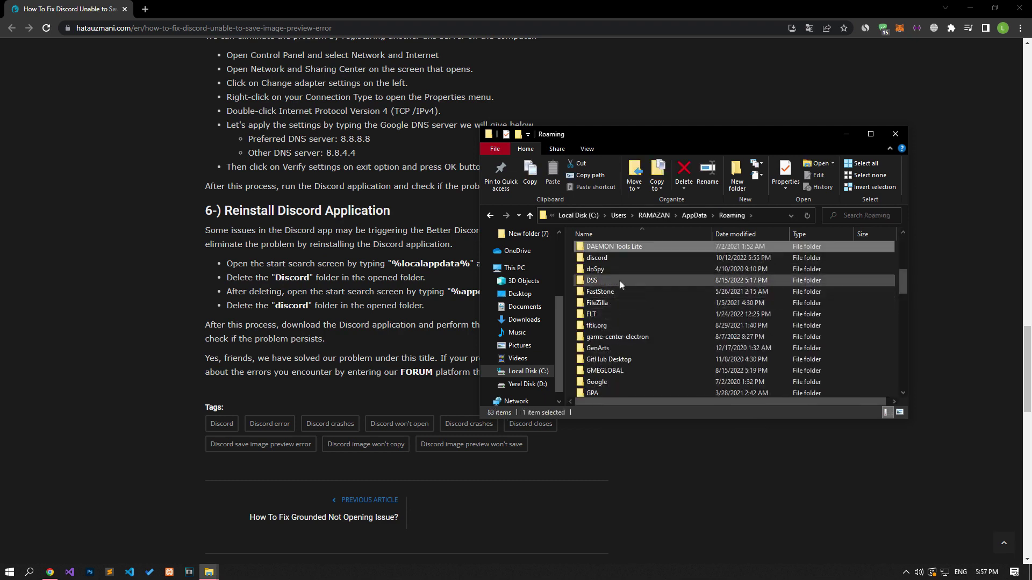
pyautogui.click(598, 259)
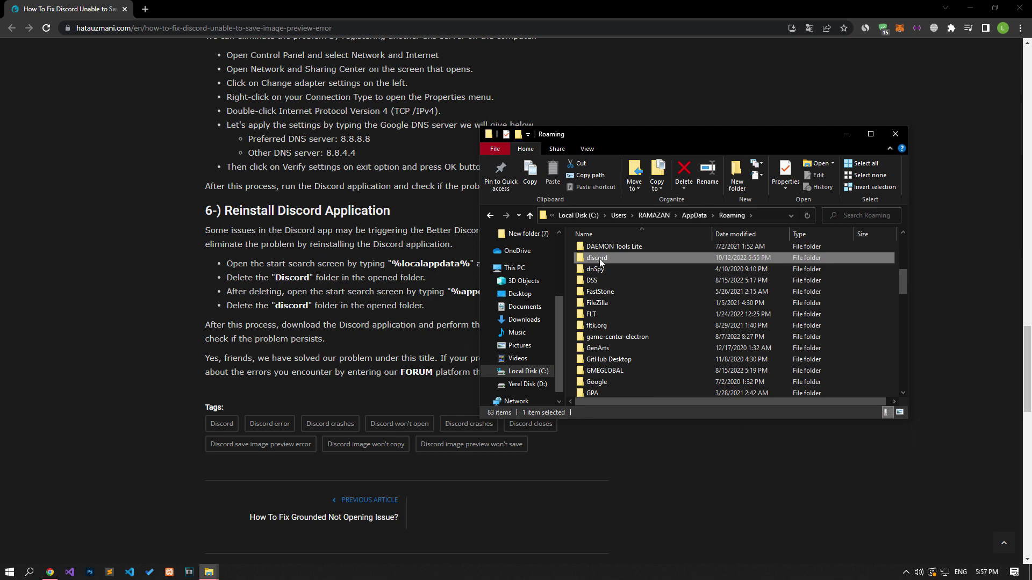
pyautogui.rightClick(599, 259)
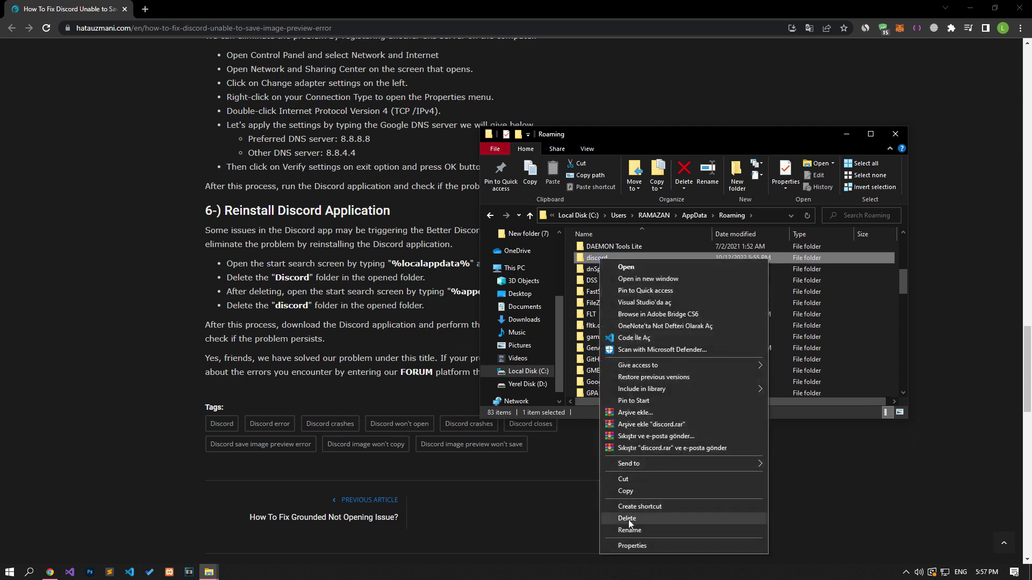
pyautogui.click(891, 140)
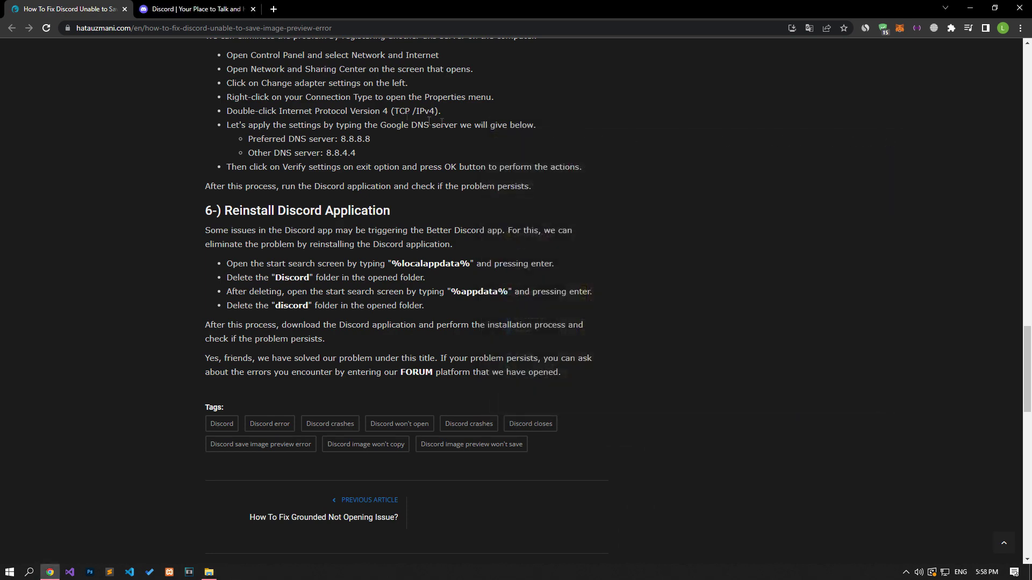
# View Discord's Windows download page, close it and start a new thread on the Hata Uzmanı Forum.
pyautogui.click(196, 15)
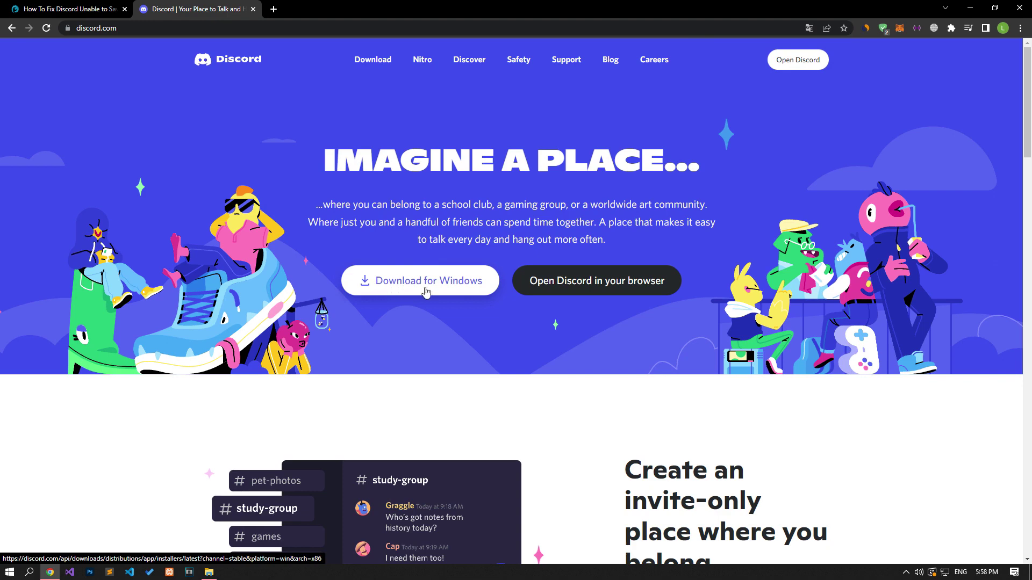
pyautogui.click(255, 10)
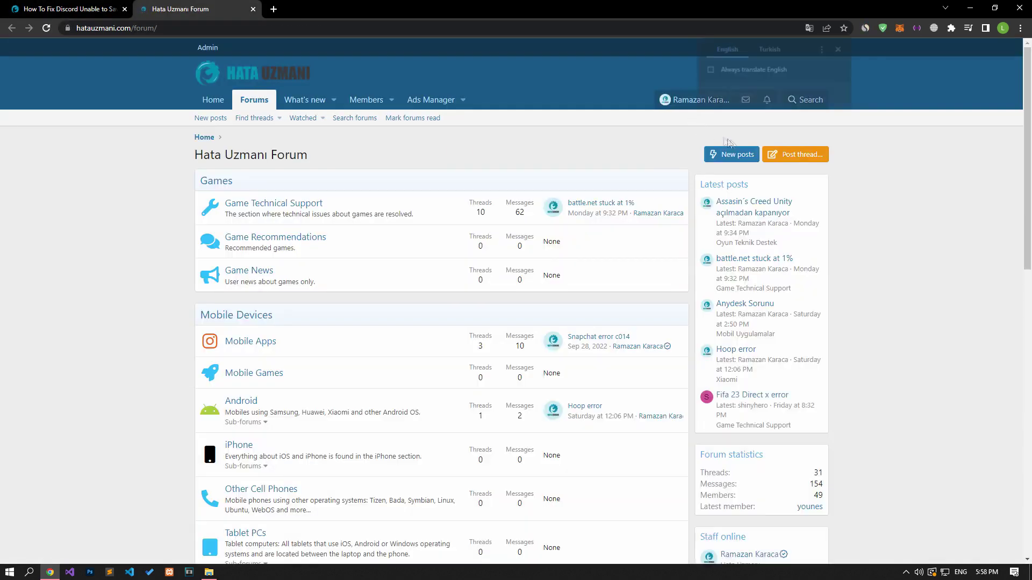
pyautogui.click(792, 160)
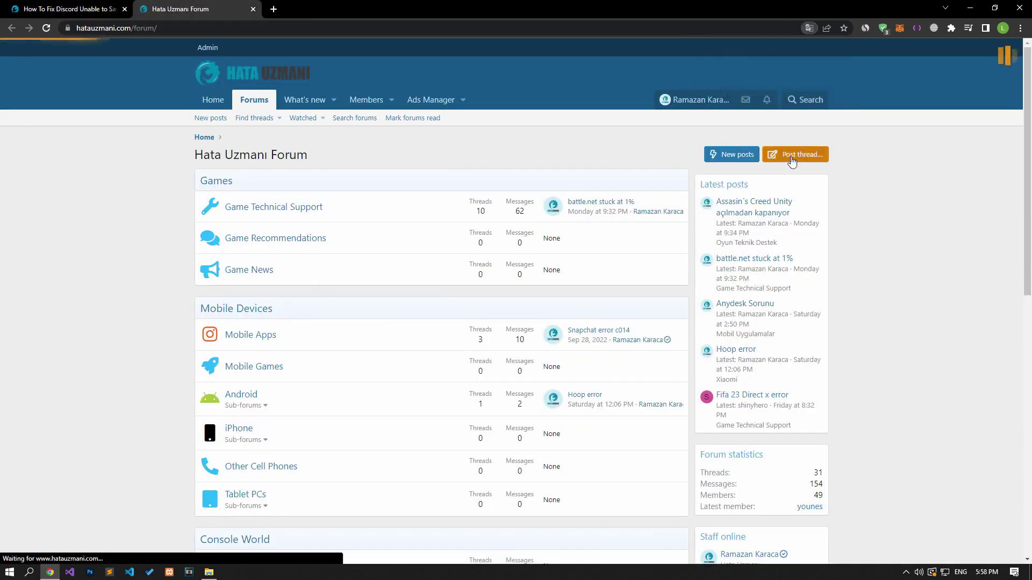